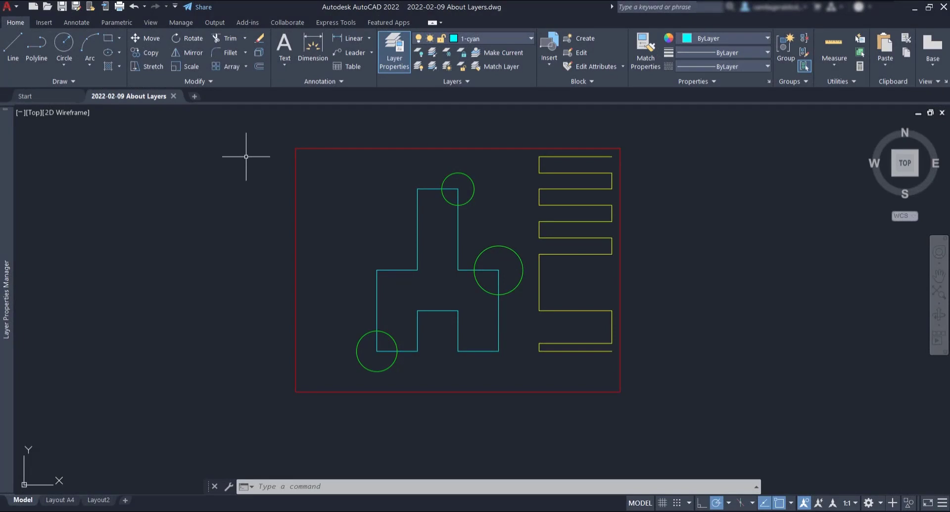
Step: Make 3-red the current layer
{"action": "left_click", "coordinate": [517, 37]}
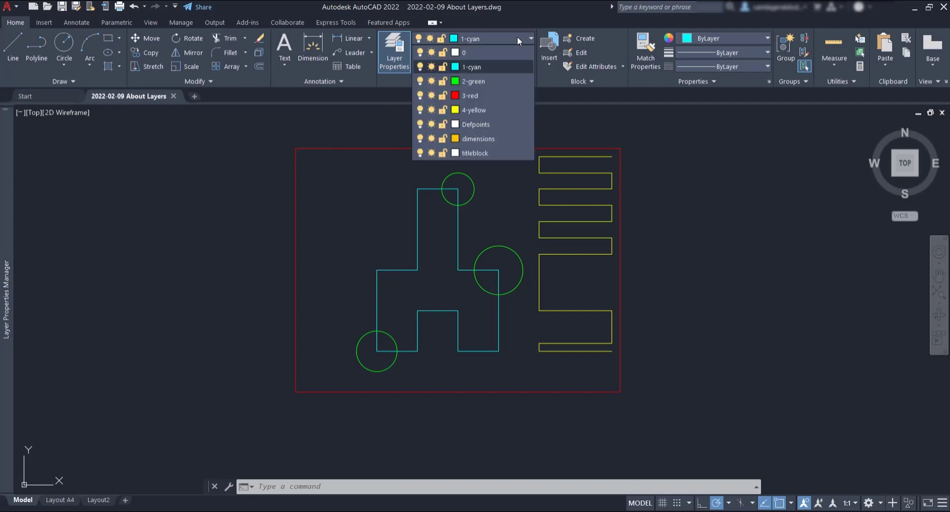
{"action": "left_click", "coordinate": [488, 96]}
Step: Try out the current layer with two connected line segments in the empty space beside the red frame, and undo them
{"action": "key", "text": "Return"}
{"action": "left_click", "coordinate": [700, 221]}
{"action": "left_click", "coordinate": [775, 220]}
{"action": "left_click", "coordinate": [775, 183]}
{"action": "key", "text": "Escape"}
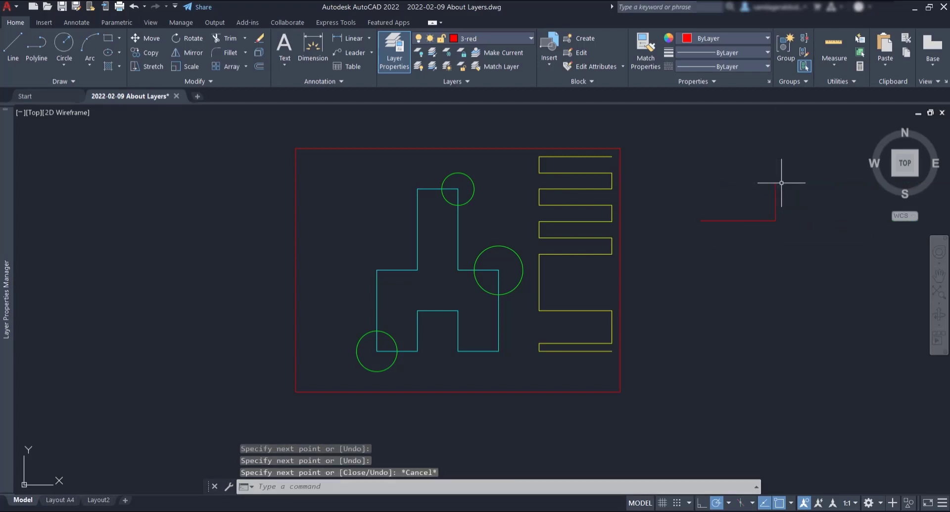
{"action": "key", "text": "ctrl+z"}
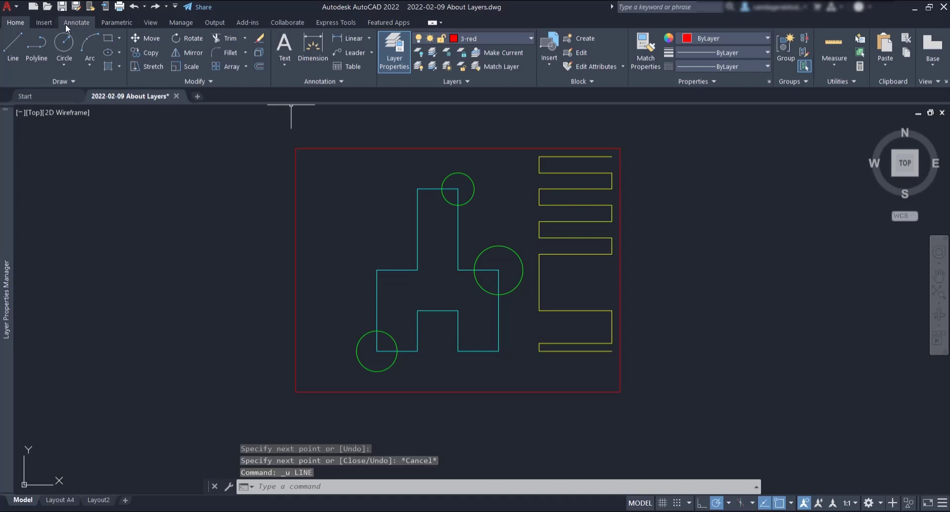
{"action": "left_click", "coordinate": [47, 22]}
{"action": "left_click", "coordinate": [71, 21]}
{"action": "left_click", "coordinate": [109, 22]}
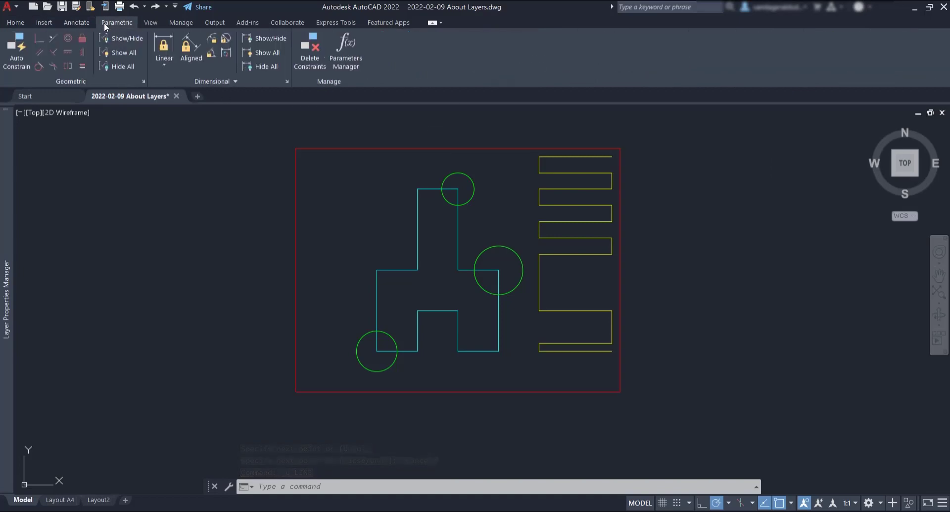
{"action": "left_click", "coordinate": [154, 23]}
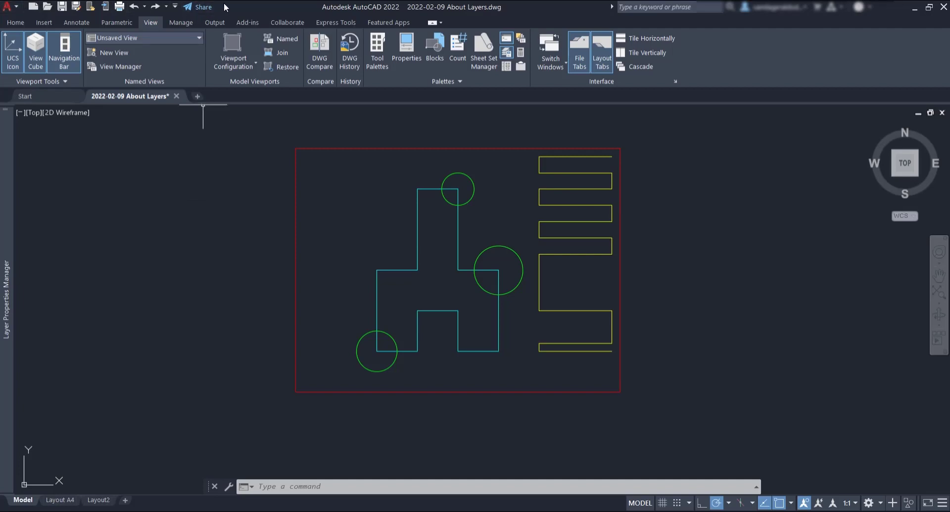
Step: Add the Layer control to the Quick Access Toolbar
{"action": "left_click", "coordinate": [176, 7]}
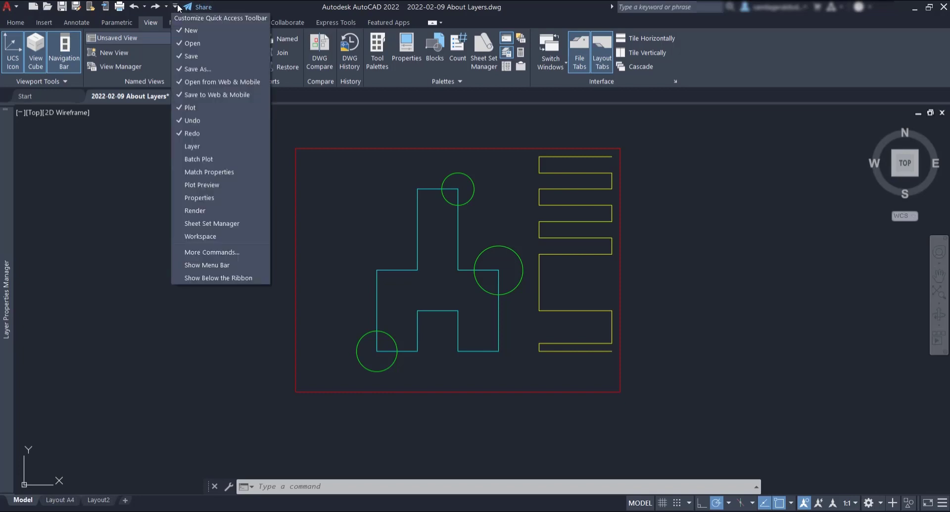
{"action": "left_click", "coordinate": [246, 147]}
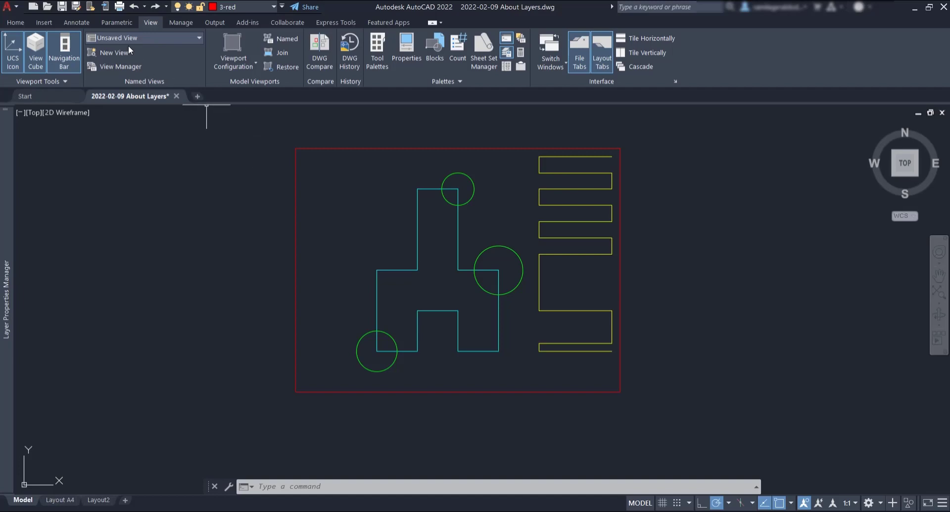
{"action": "left_click", "coordinate": [120, 22]}
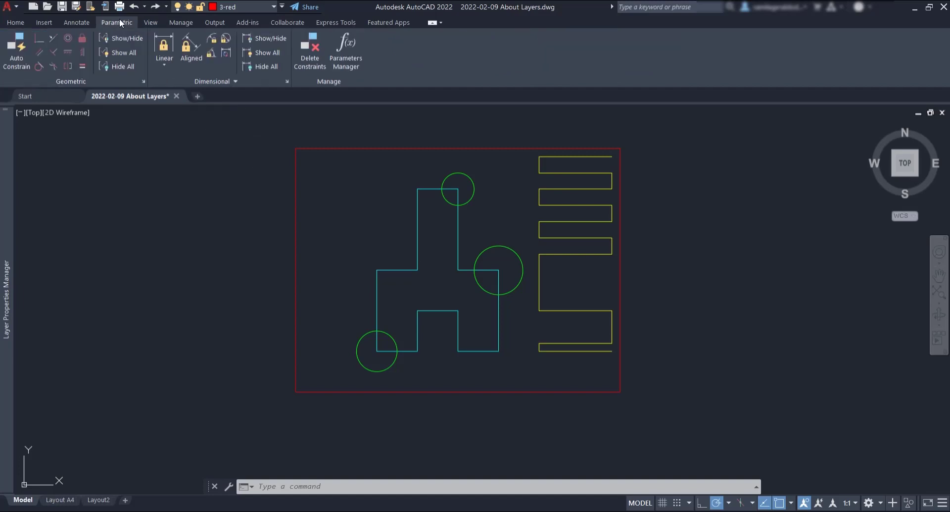
{"action": "left_click", "coordinate": [189, 23]}
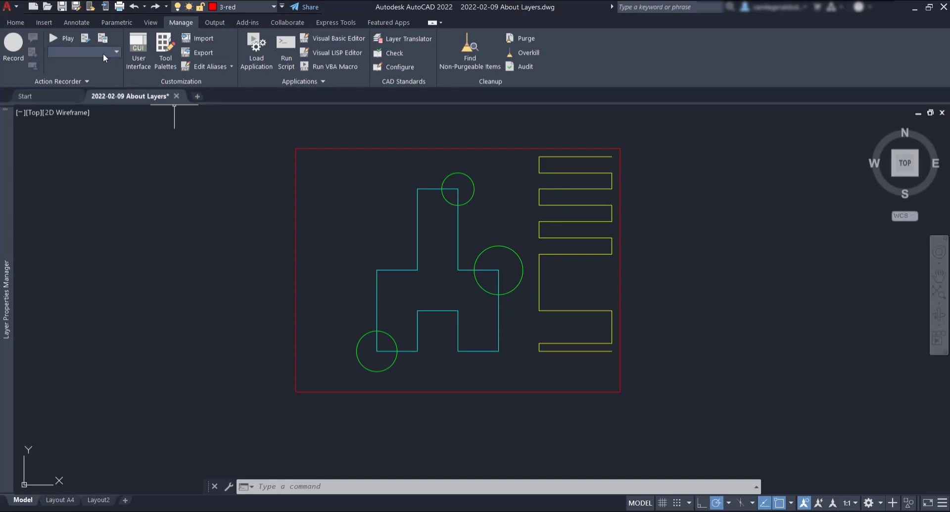
{"action": "left_click", "coordinate": [75, 23]}
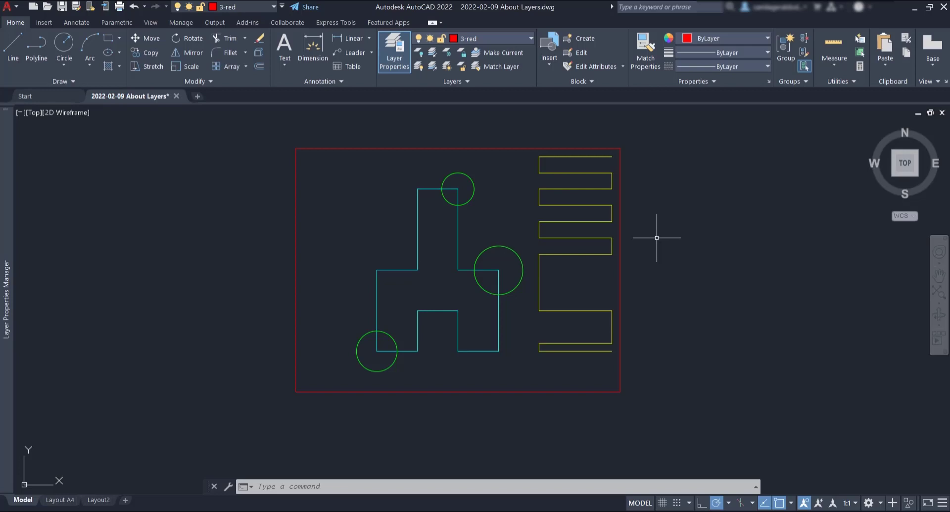
Step: Load the ACAD_ISO03W100 linetype from acadiso.lin and assign it to layer 4-yellow
{"action": "mouse_move", "coordinate": [9, 286]}
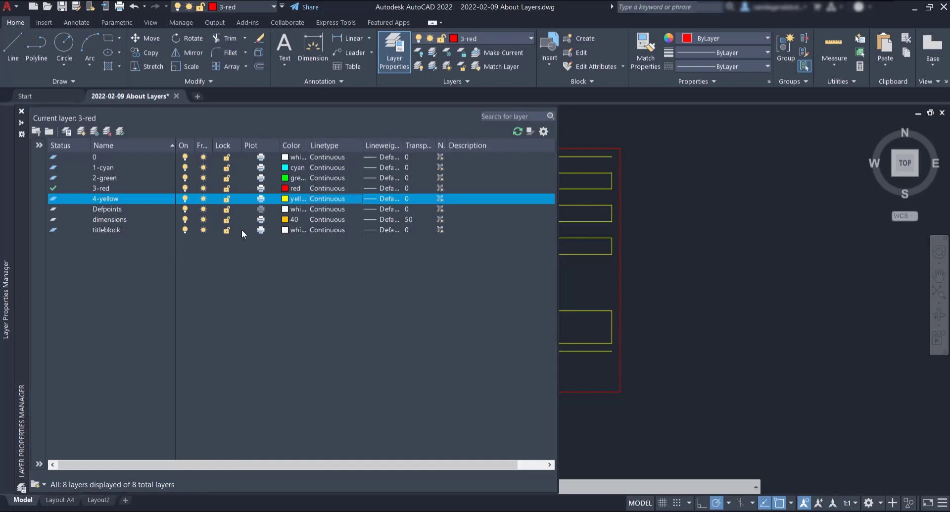
{"action": "left_click", "coordinate": [340, 199]}
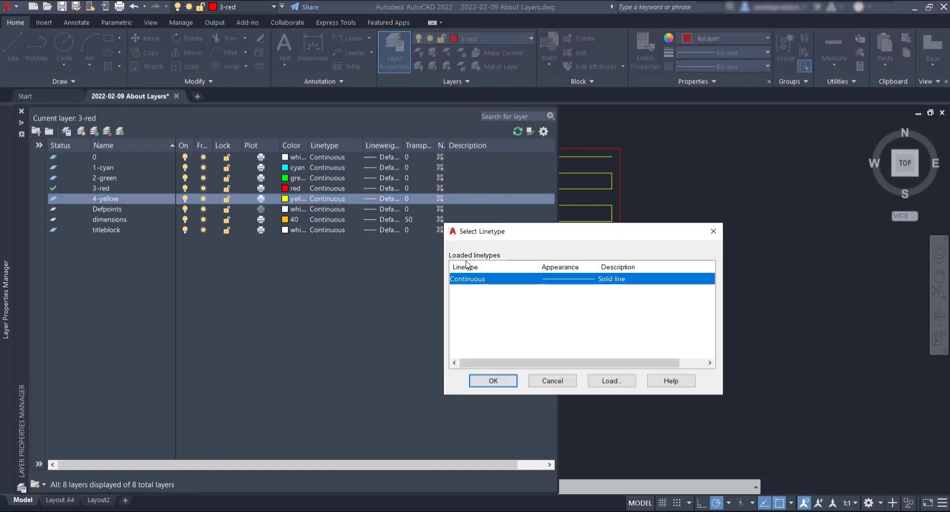
{"action": "left_click", "coordinate": [612, 382]}
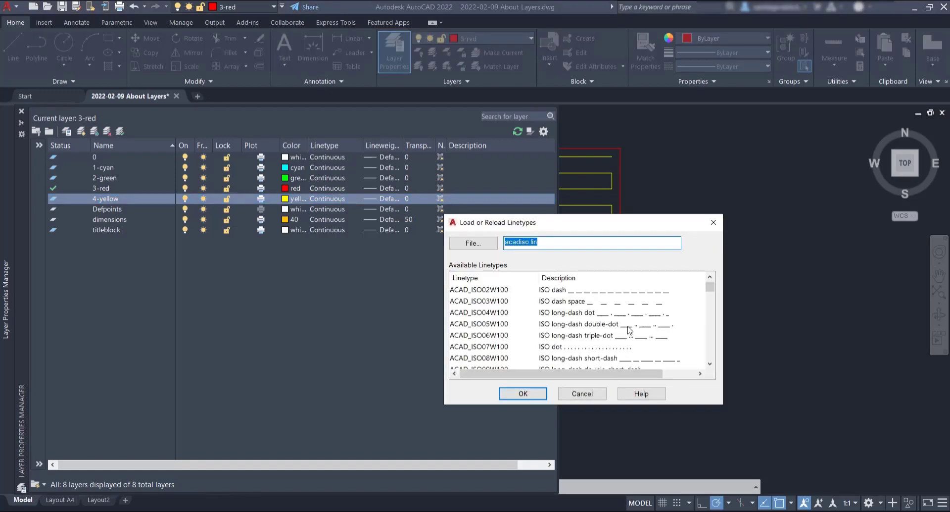
{"action": "left_click", "coordinate": [641, 311]}
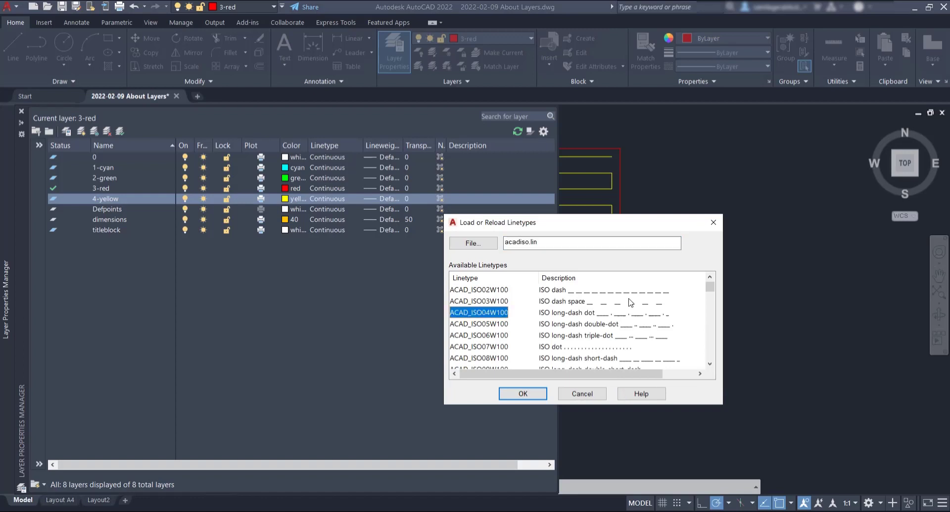
{"action": "left_click", "coordinate": [492, 301]}
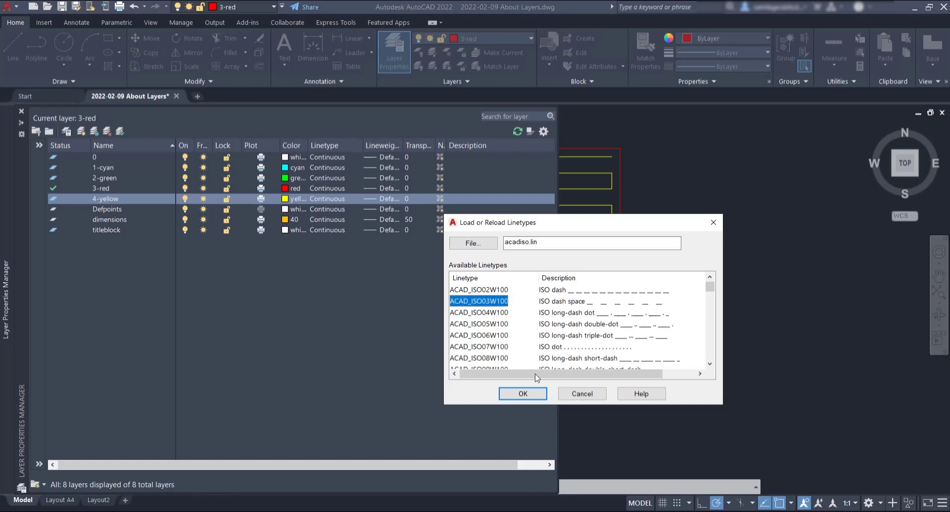
{"action": "left_click", "coordinate": [525, 393]}
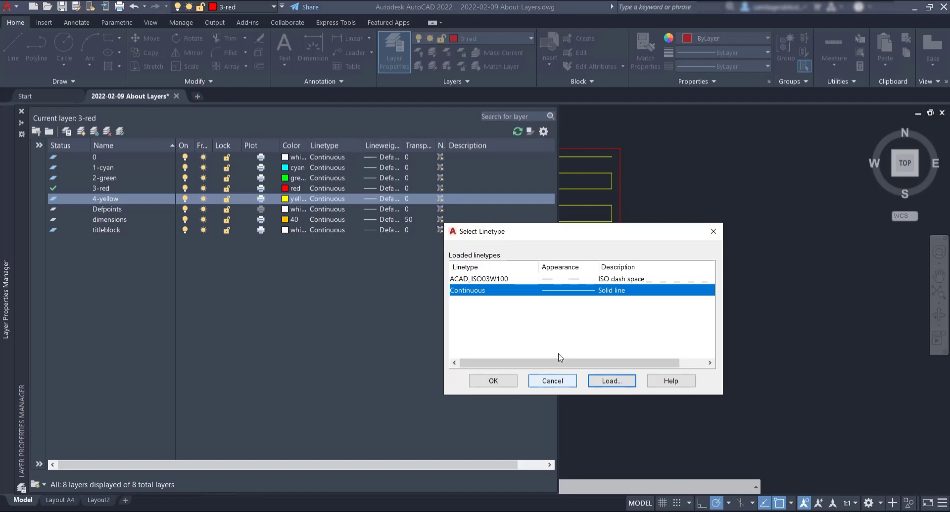
{"action": "left_click", "coordinate": [499, 280]}
{"action": "left_click", "coordinate": [501, 382]}
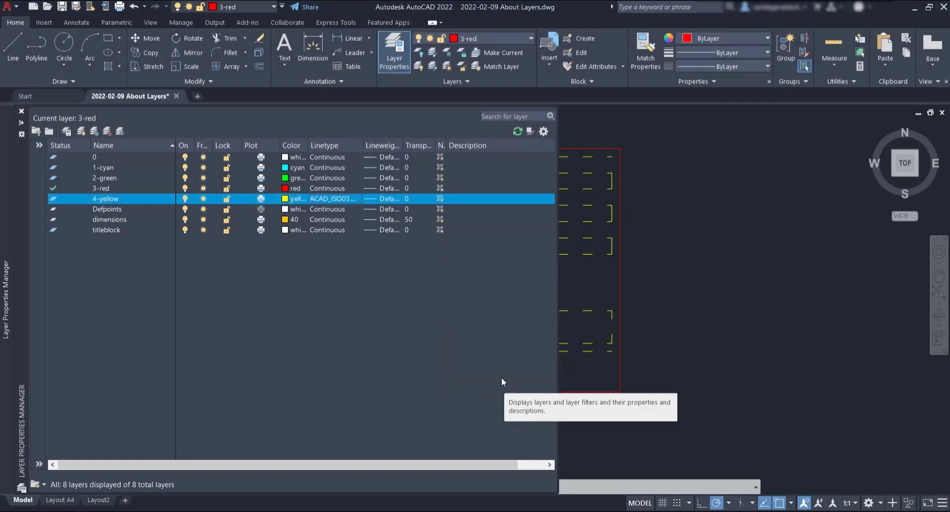
{"action": "left_click", "coordinate": [724, 279]}
{"action": "left_click", "coordinate": [720, 277]}
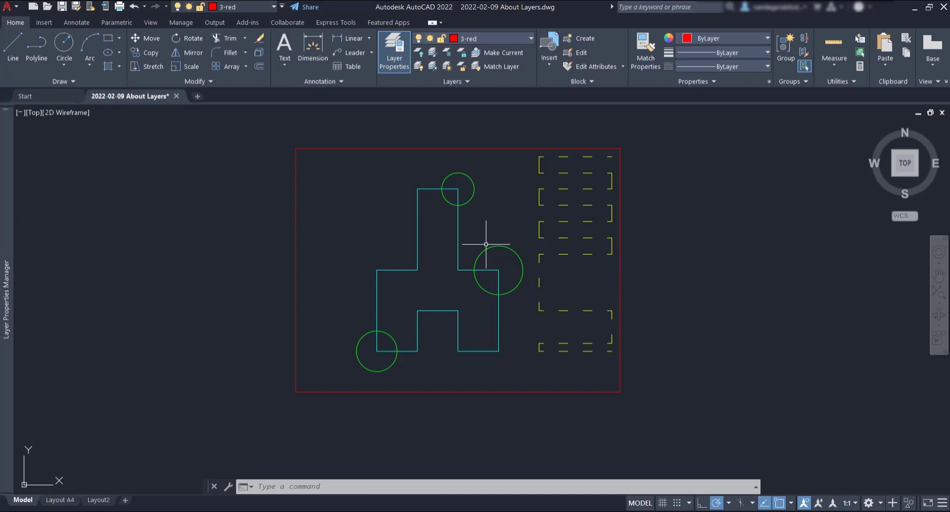
Step: Preview the largest green circle on layer 4-yellow without committing the layer change
{"action": "left_click", "coordinate": [506, 245]}
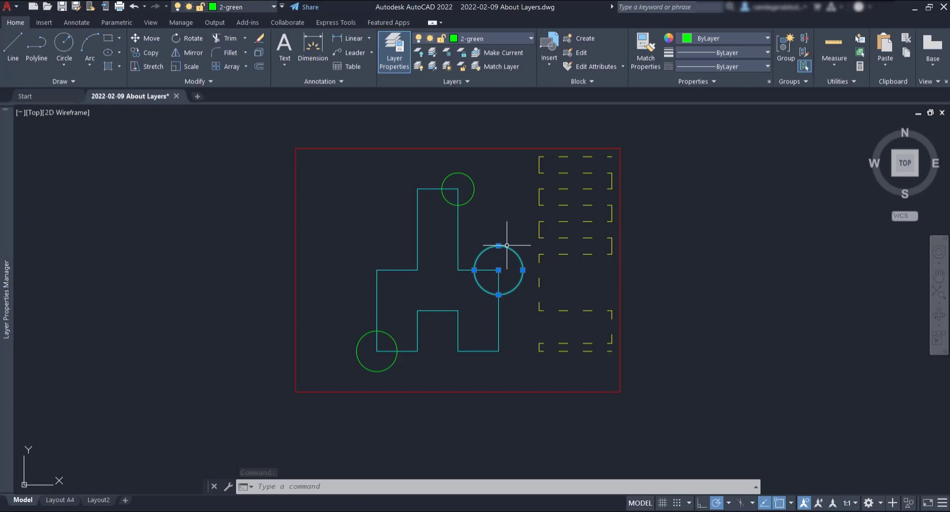
{"action": "left_click", "coordinate": [527, 40]}
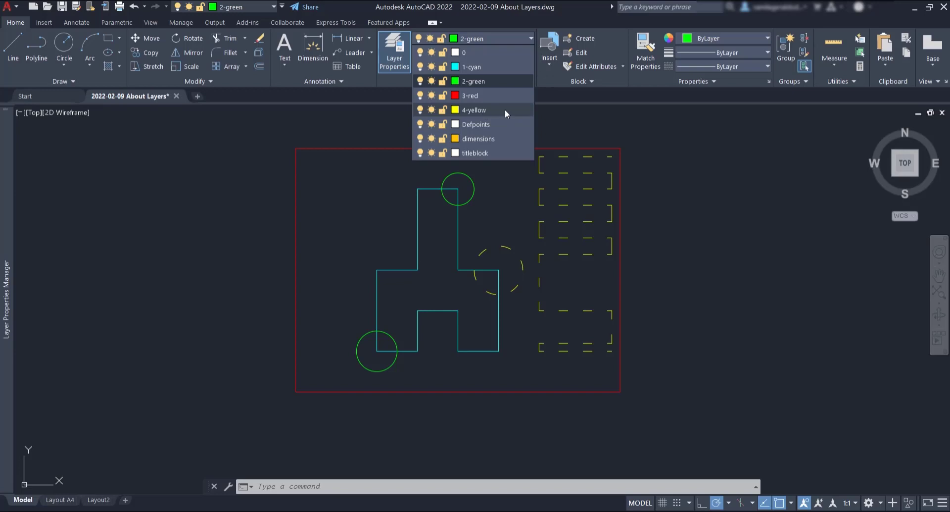
{"action": "left_click", "coordinate": [613, 119]}
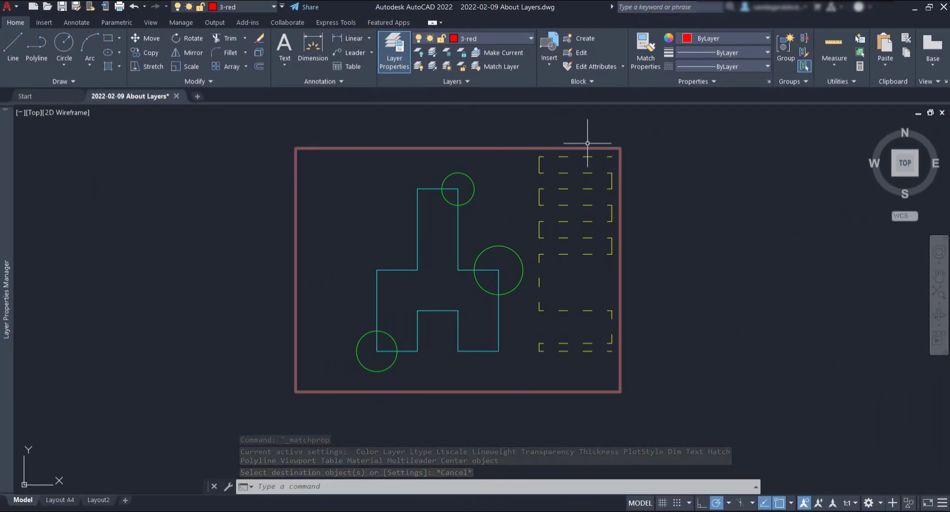
Step: Match the properties of the uppermost dashed yellow line onto the largest green circle
{"action": "left_click", "coordinate": [646, 50]}
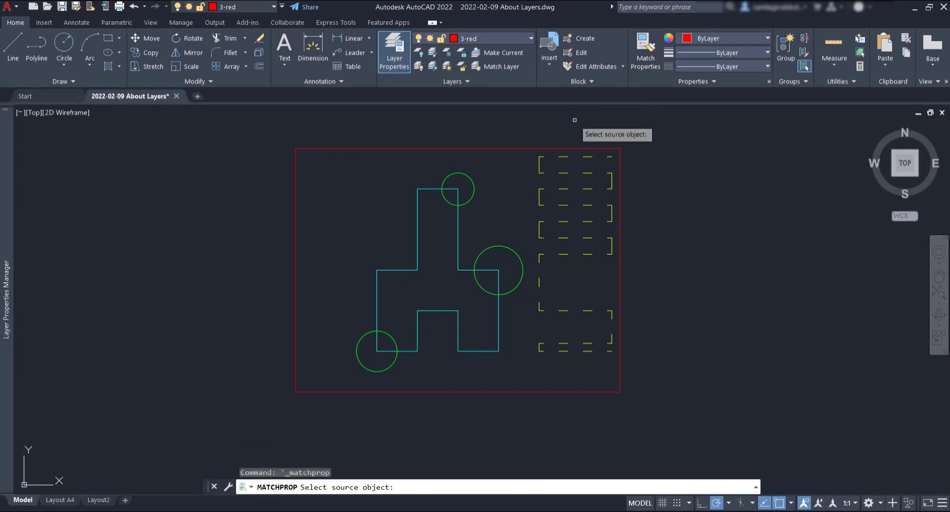
{"action": "left_click", "coordinate": [541, 156]}
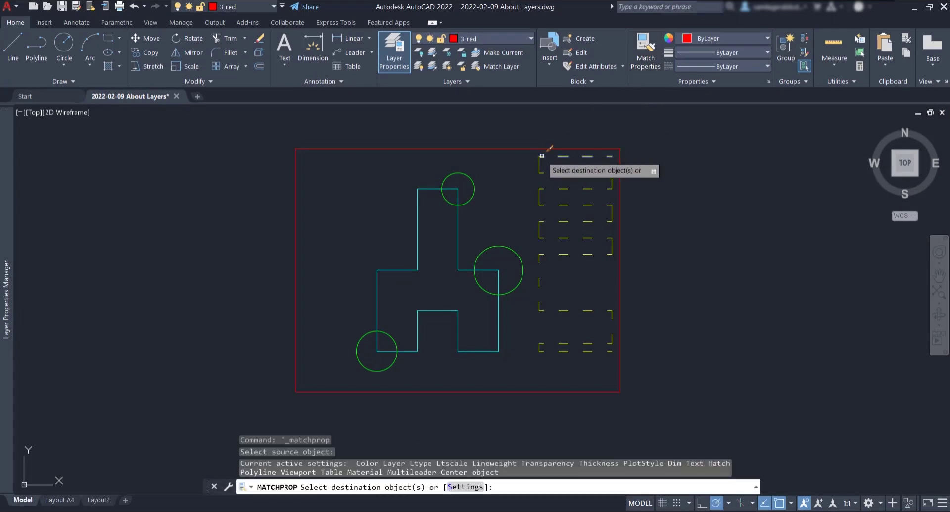
{"action": "left_click", "coordinate": [507, 246]}
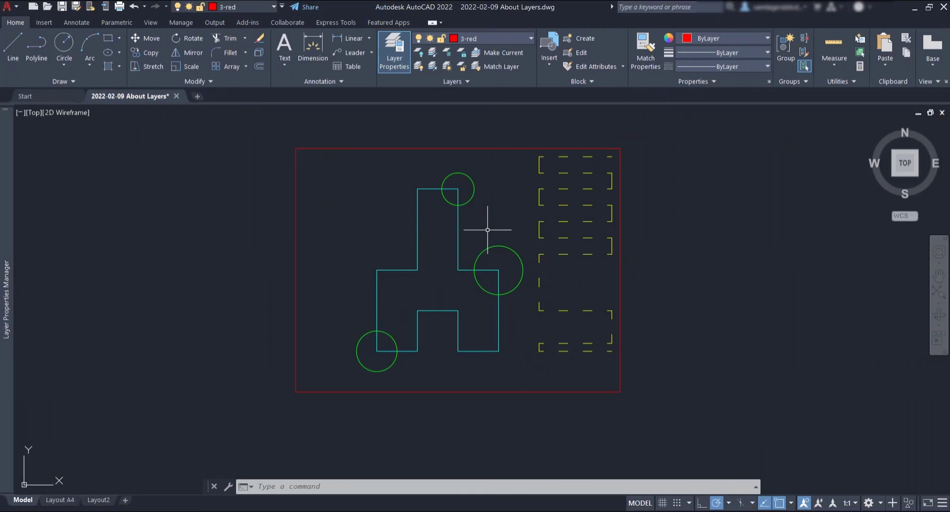
Step: Override the color of the uppermost dashed yellow line with the blue 39,118,187
{"action": "left_click", "coordinate": [568, 157]}
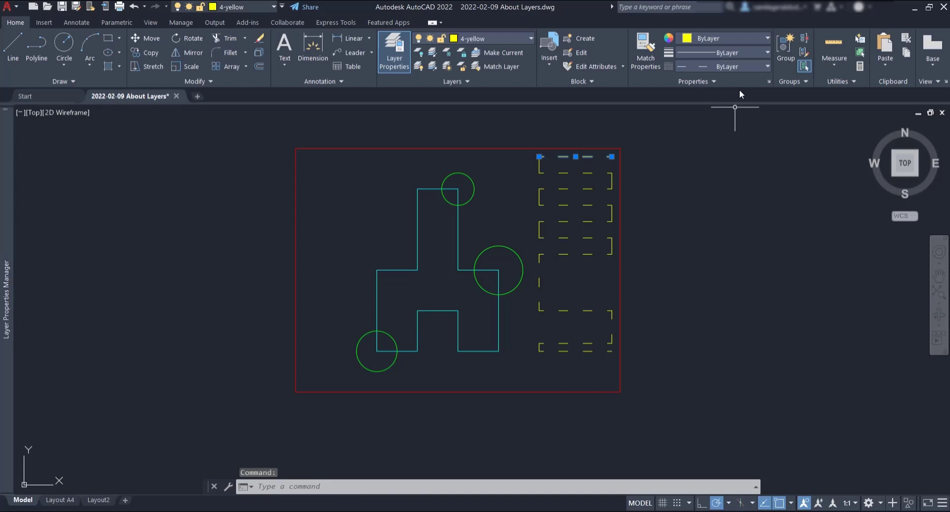
{"action": "left_click", "coordinate": [731, 38]}
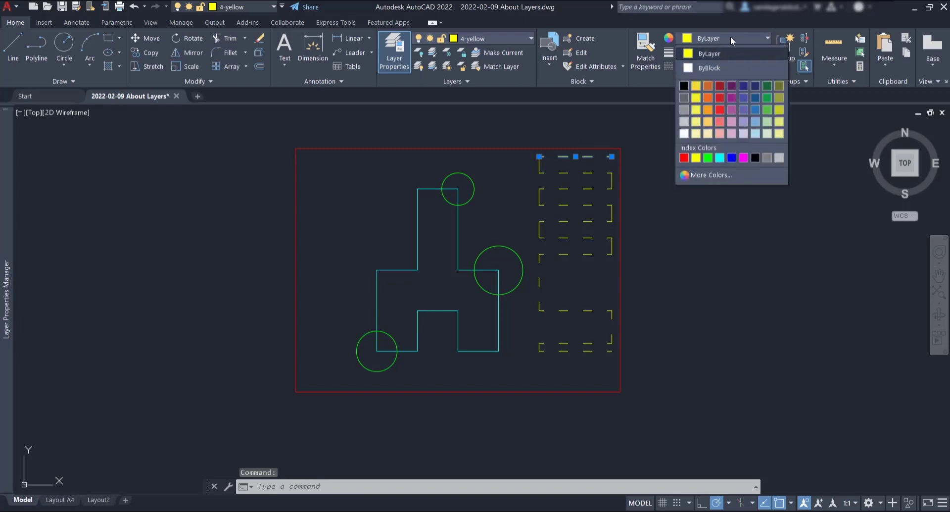
{"action": "left_click", "coordinate": [753, 109]}
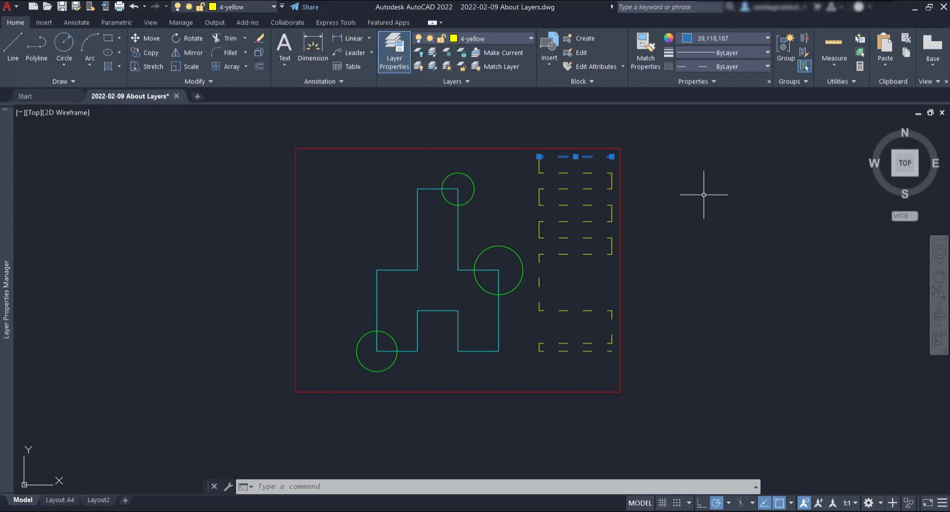
{"action": "key", "text": "Escape"}
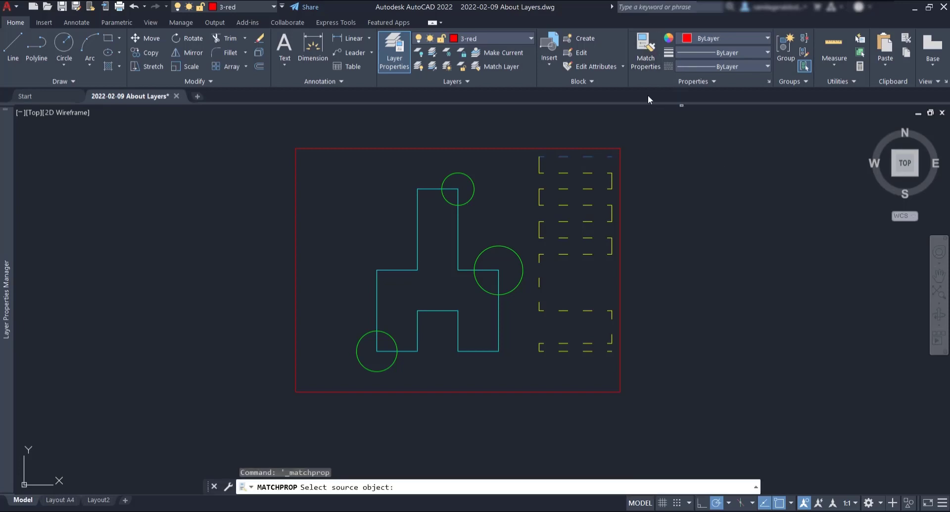
Step: Match the properties of the blue dashed line onto the largest green circle and select the circle for checking
{"action": "left_click", "coordinate": [587, 156]}
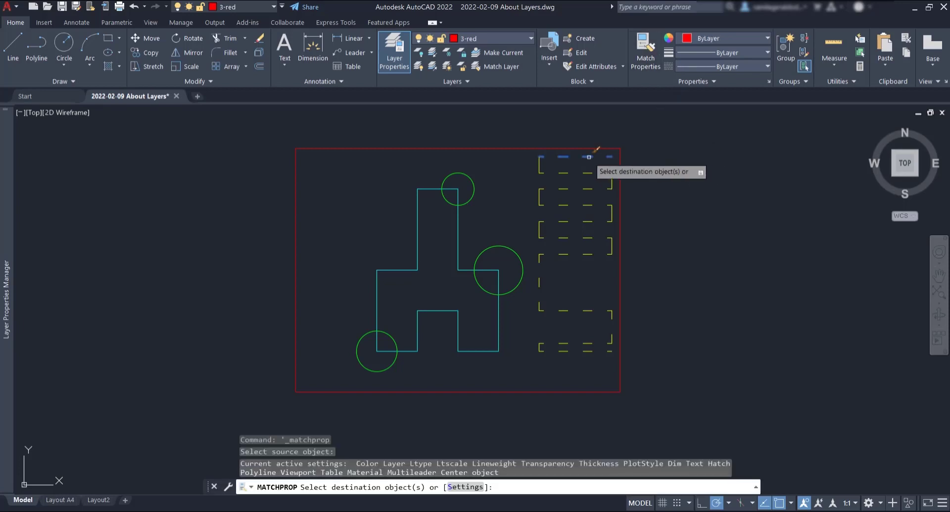
{"action": "left_click", "coordinate": [515, 251]}
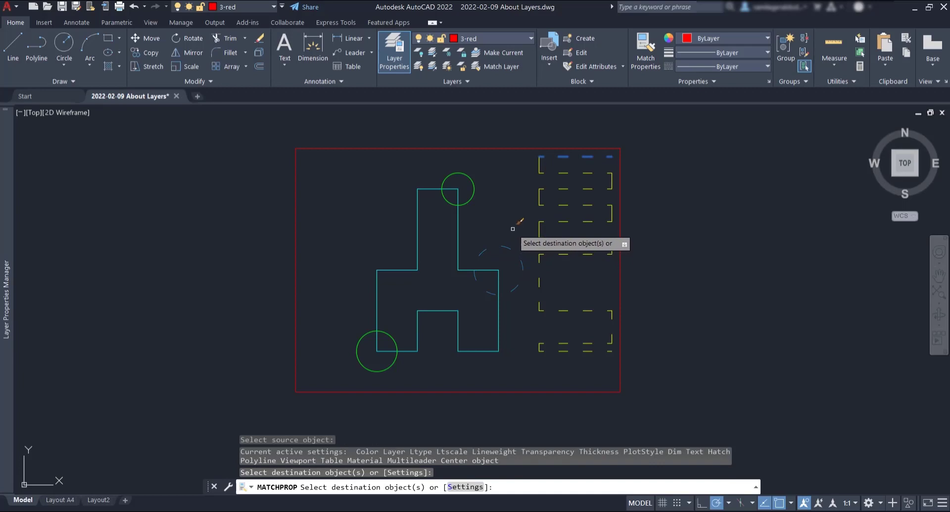
{"action": "key", "text": "Escape"}
{"action": "left_click", "coordinate": [506, 246]}
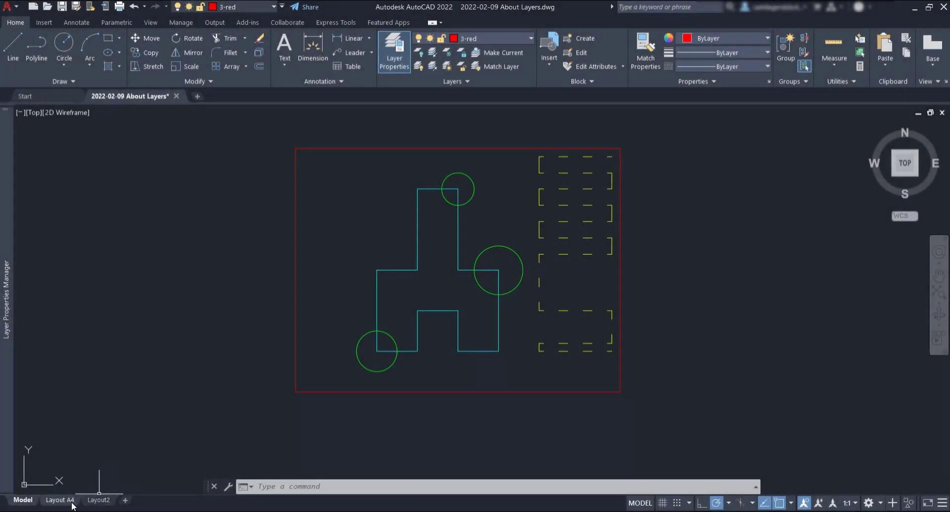
Step: In Layout A4, activate the large viewport and override the viewport color of layer 4-yellow with index color 54
{"action": "left_click", "coordinate": [60, 500]}
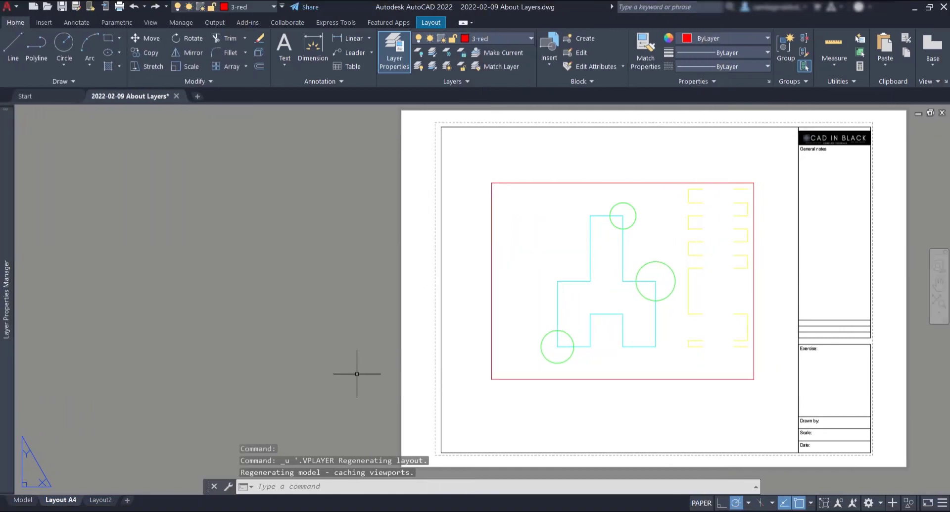
{"action": "double_click", "coordinate": [459, 314]}
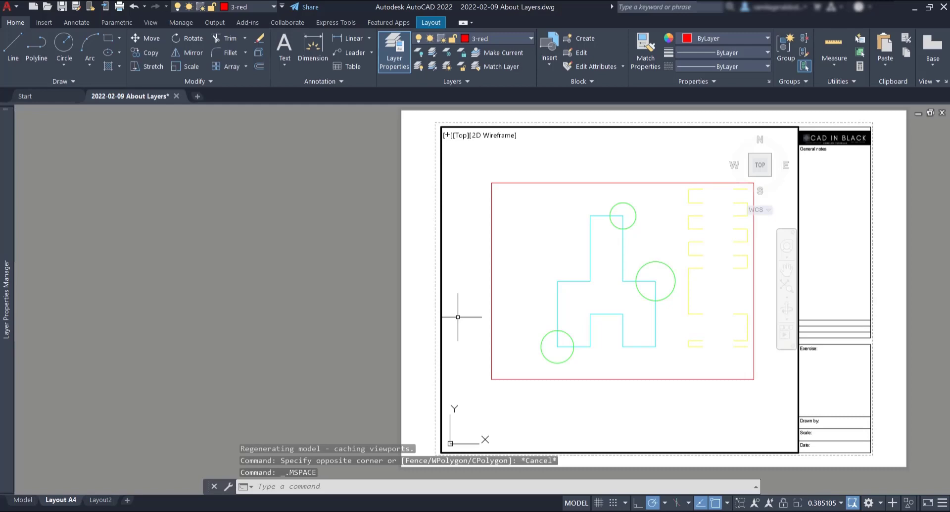
{"action": "mouse_move", "coordinate": [11, 269]}
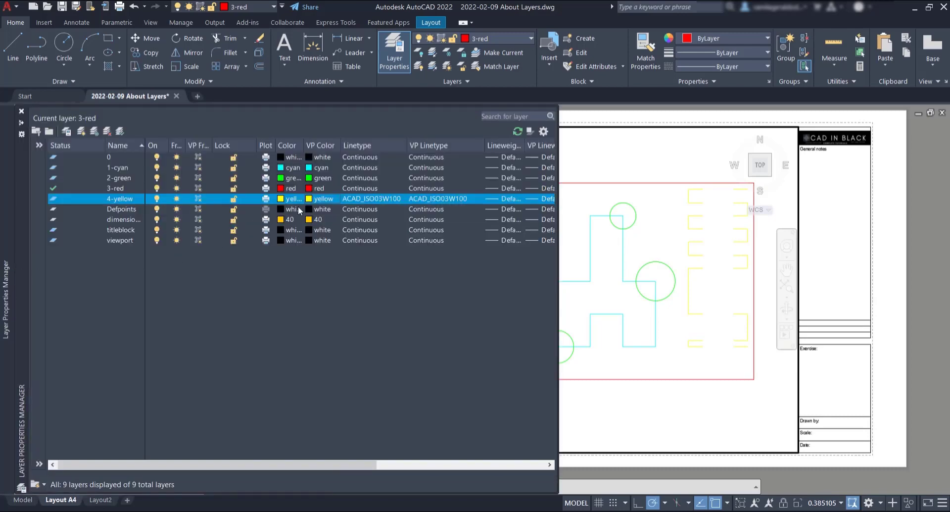
{"action": "left_click", "coordinate": [310, 199]}
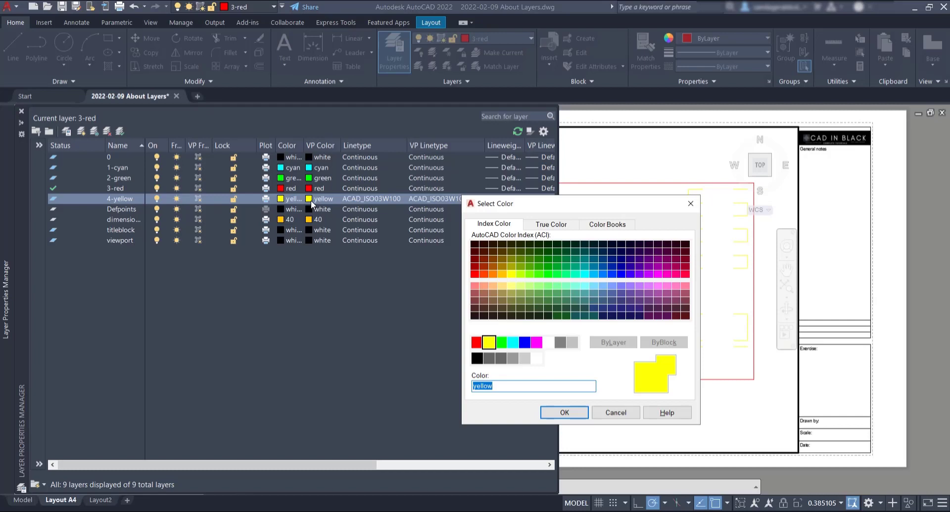
{"action": "left_click", "coordinate": [512, 258]}
{"action": "left_click", "coordinate": [564, 413]}
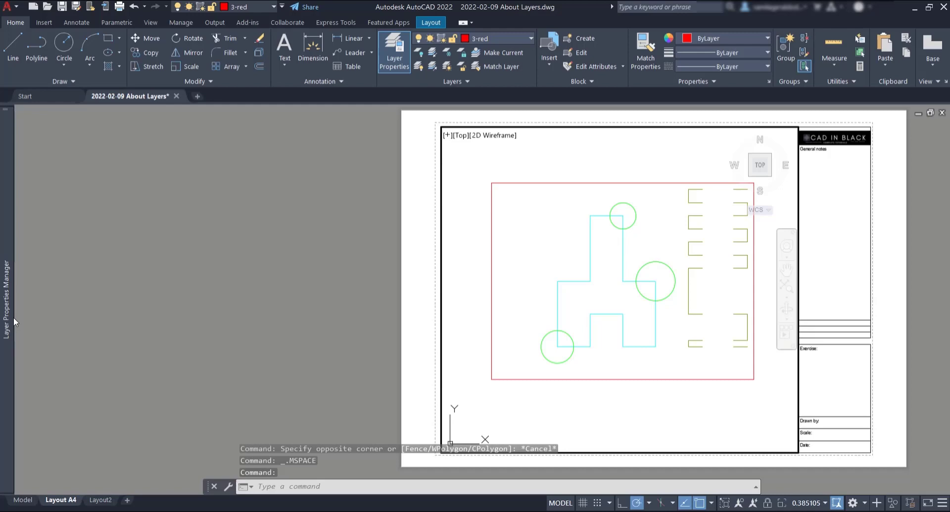
Step: Override the viewport color of layer 1-cyan with index color 150 in the active viewport
{"action": "mouse_move", "coordinate": [9, 317]}
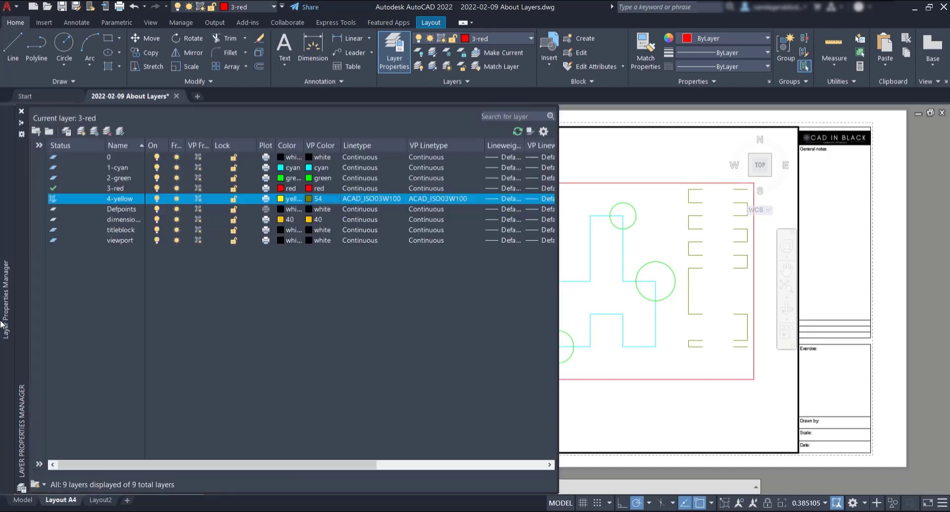
{"action": "left_click", "coordinate": [310, 166]}
{"action": "left_click", "coordinate": [603, 274]}
{"action": "left_click", "coordinate": [564, 412]}
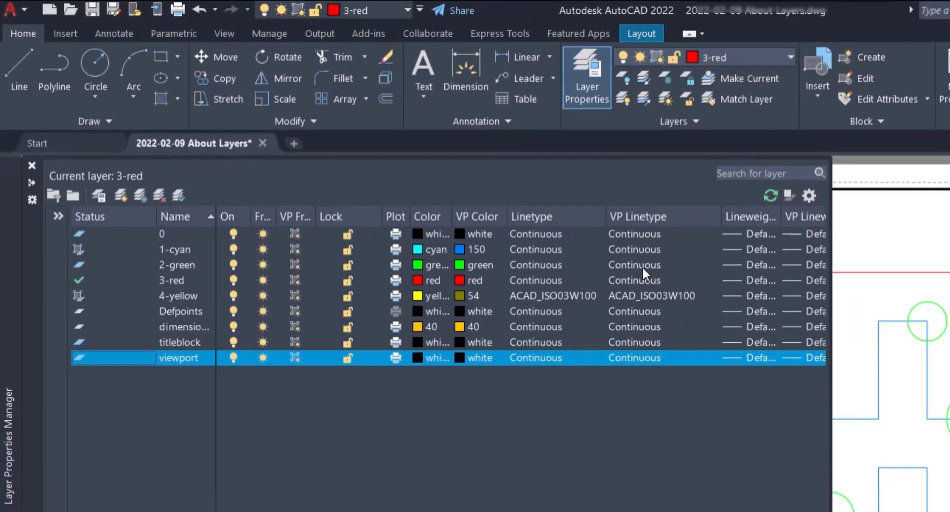
Step: Check the viewport linetype setting of layer 2-green and the override status icon of layer 4-yellow
{"action": "left_click", "coordinate": [725, 303]}
{"action": "left_click", "coordinate": [625, 356]}
{"action": "left_click", "coordinate": [629, 486]}
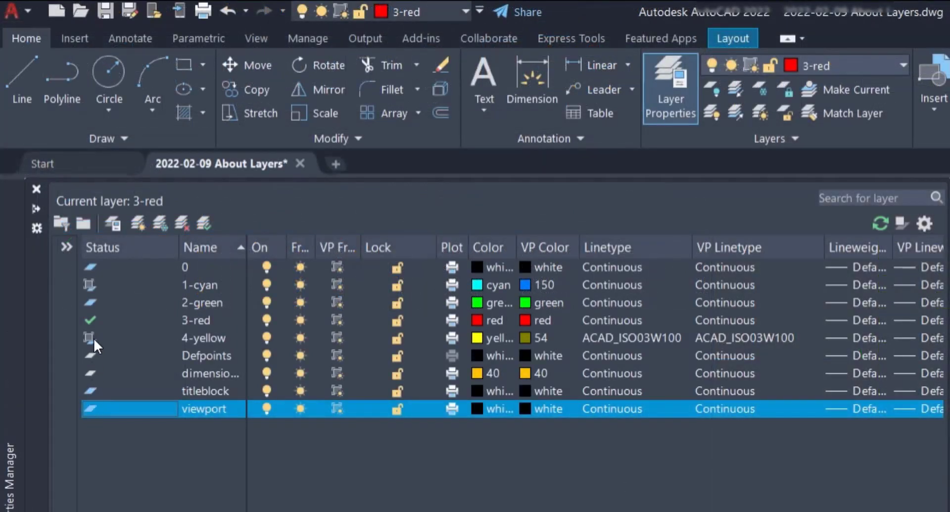
{"action": "mouse_move", "coordinate": [92, 338]}
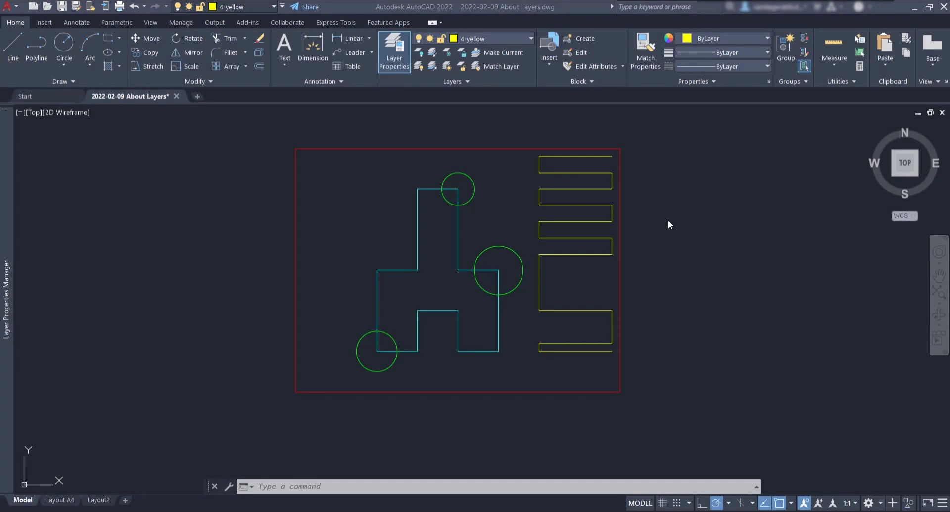
Step: Start Layer Walk (LAYWALK) in model space and display layers 1-cyan, 2-green and 4-yellow one at a time
{"action": "type", "text": "LAY"}
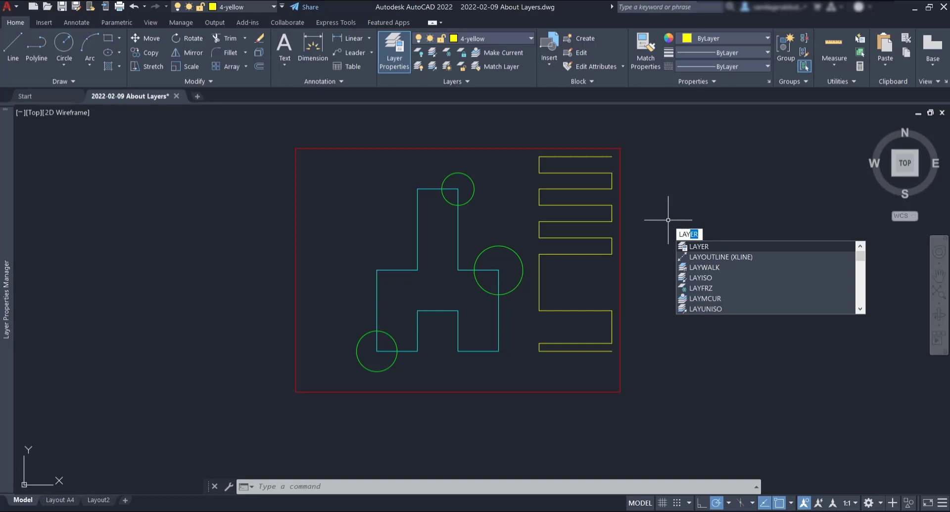
{"action": "left_click", "coordinate": [699, 266]}
{"action": "left_click_drag", "start_coordinate": [544, 236], "coordinate": [693, 172]}
{"action": "left_click", "coordinate": [658, 211]}
{"action": "left_click", "coordinate": [681, 221]}
{"action": "left_click", "coordinate": [669, 237]}
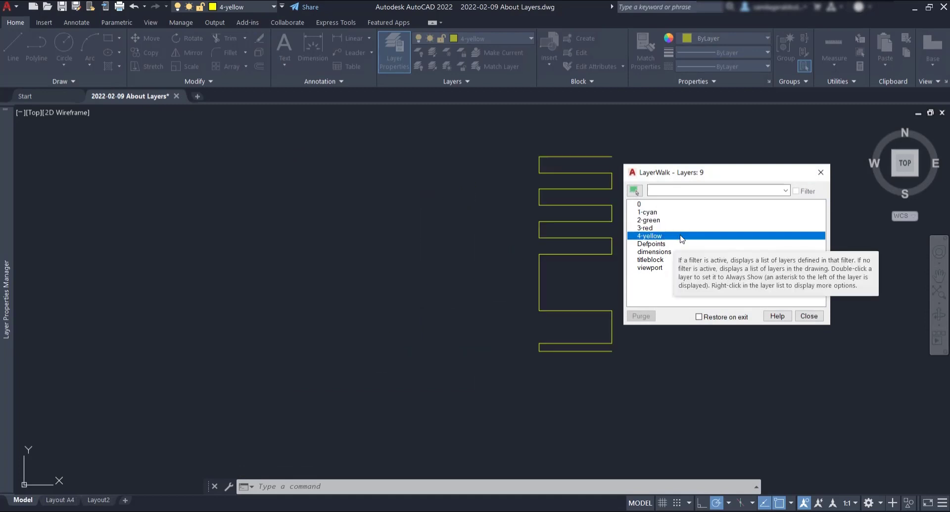
Step: Display layer 2-green together with 4-yellow and exit Layer Walk without restoring the previous layer states
{"action": "left_click", "coordinate": [686, 222], "text": "ctrl"}
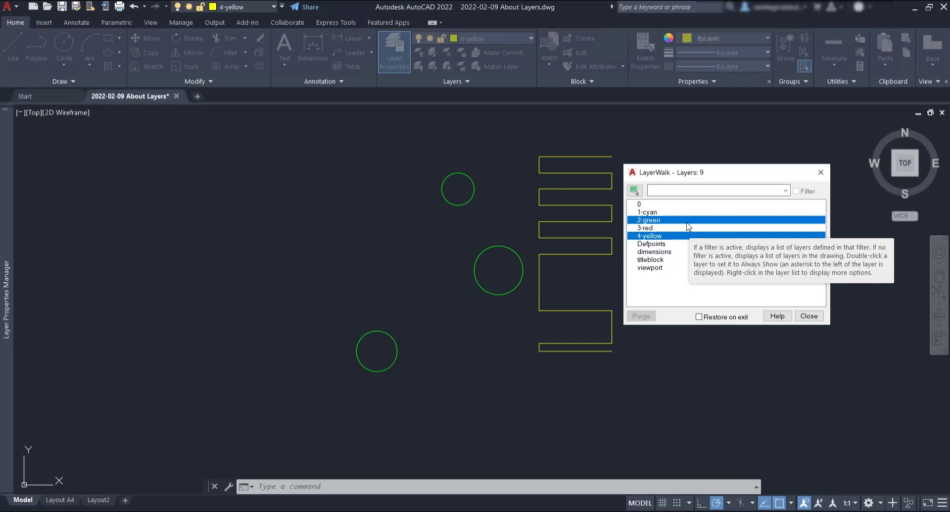
{"action": "left_click", "coordinate": [811, 316]}
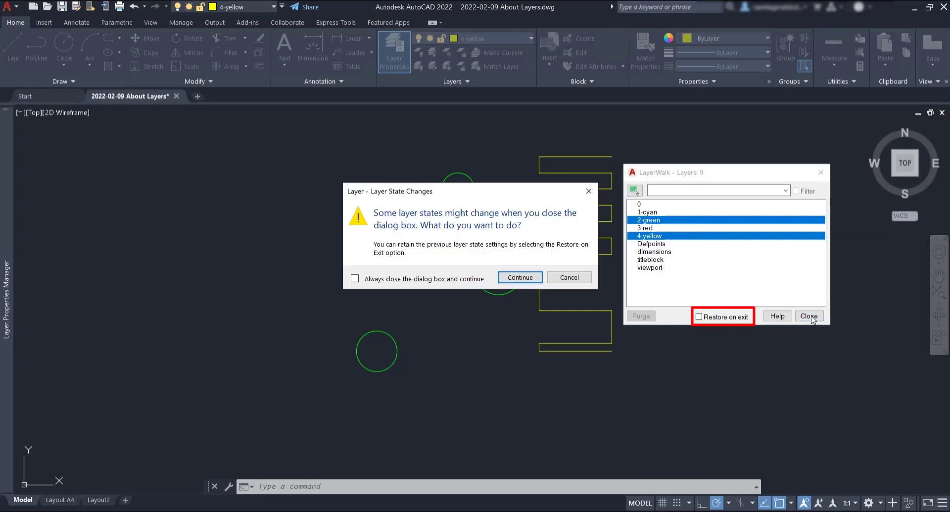
{"action": "left_click", "coordinate": [534, 278]}
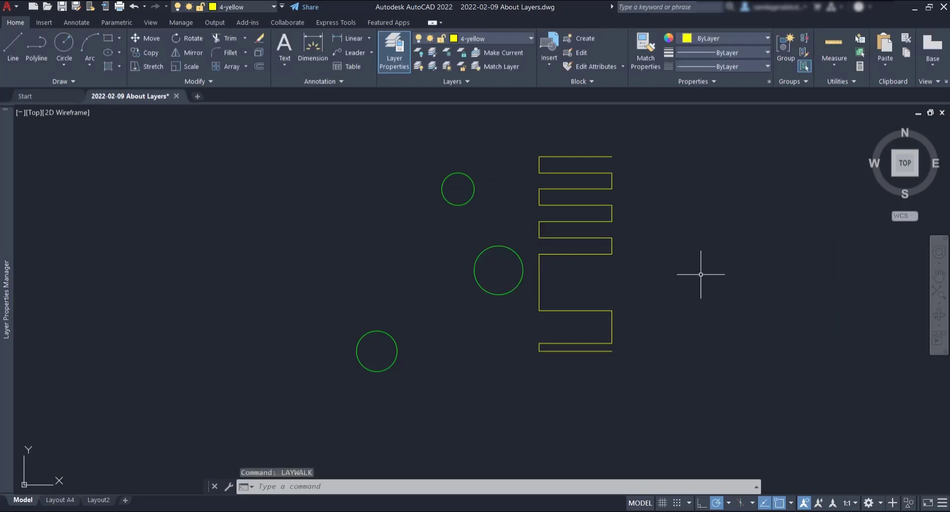
Step: Run Layer Walk again with Restore on exit enabled, display only layer 4-yellow, and close it
{"action": "type", "text": "LAYwak"}
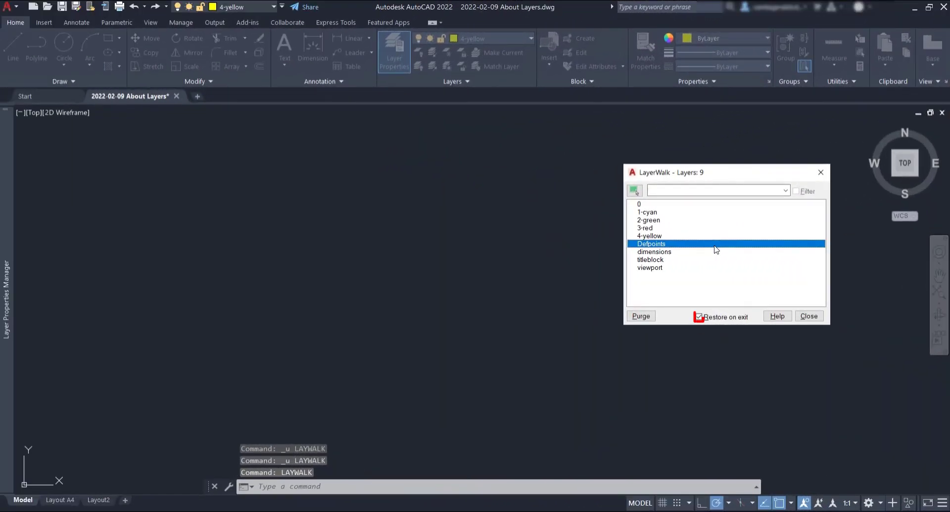
{"action": "left_click", "coordinate": [707, 236]}
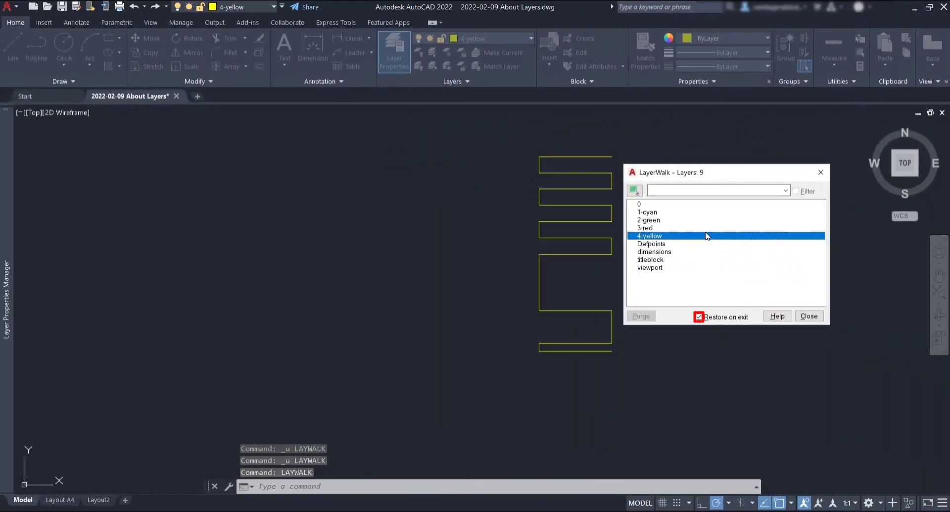
{"action": "left_click", "coordinate": [808, 317]}
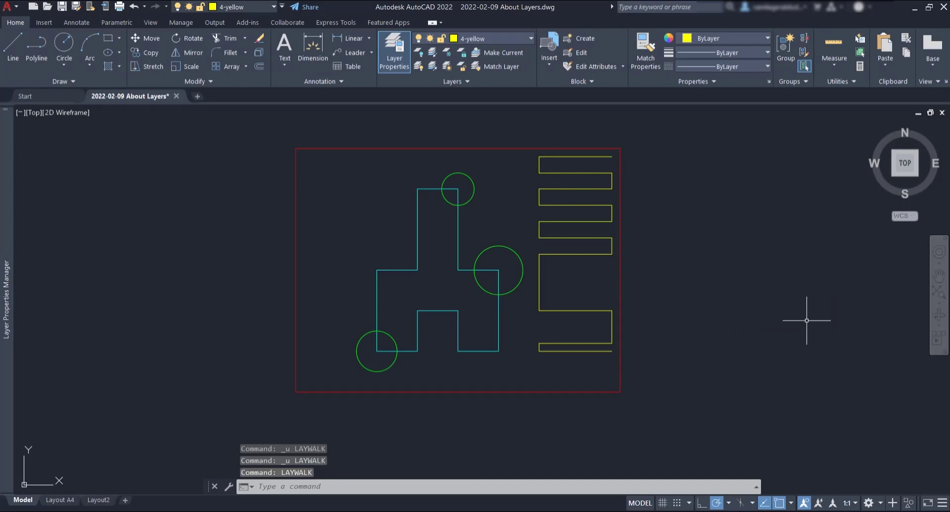